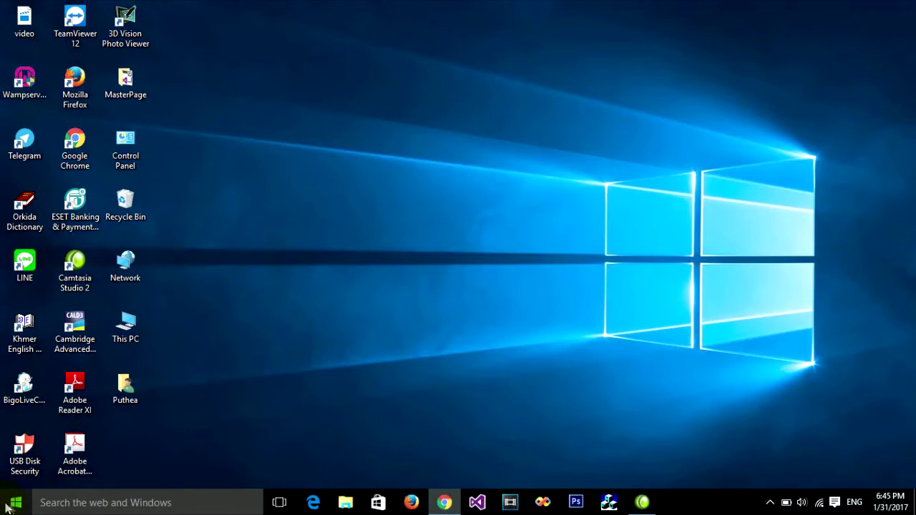
Step: Open the taskbar search panel to look for a program
{"action": "left_click", "coordinate": [48, 504]}
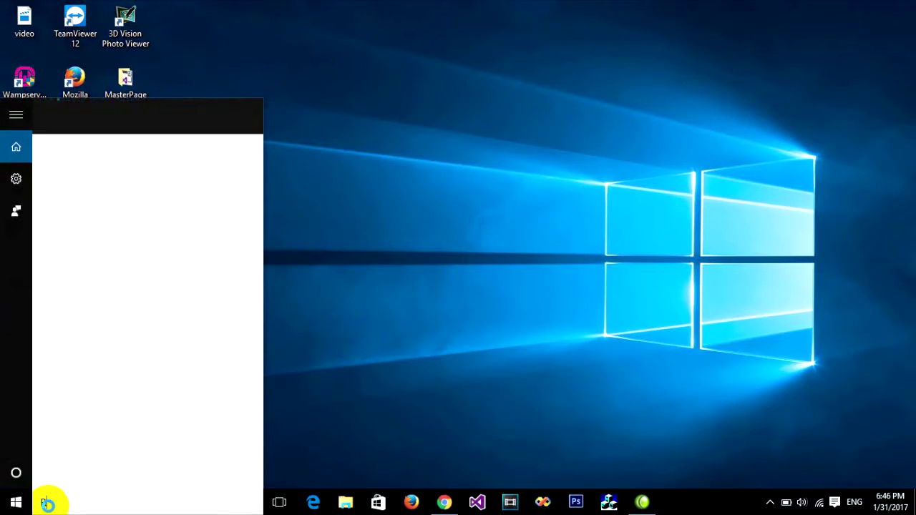
Step: Search for 'run' and launch the Run dialog, centred on screen
{"action": "type", "text": "run"}
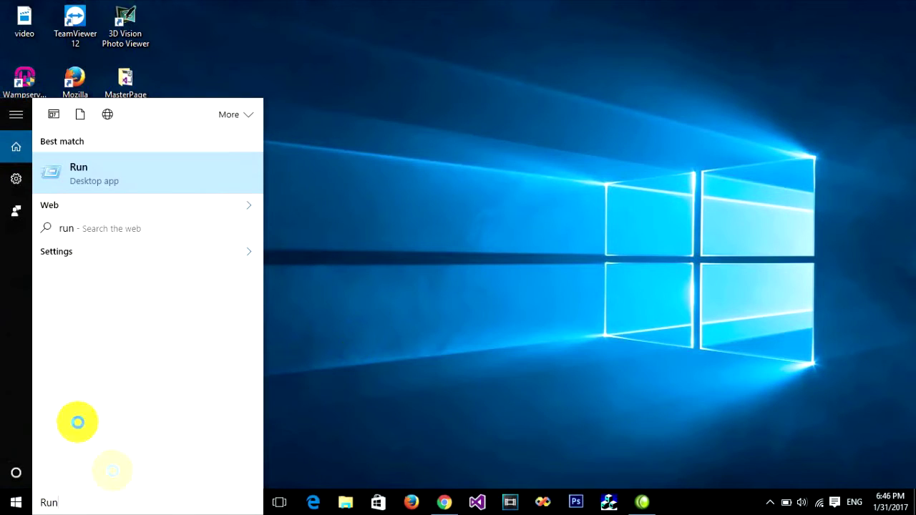
{"action": "right_click", "coordinate": [81, 181]}
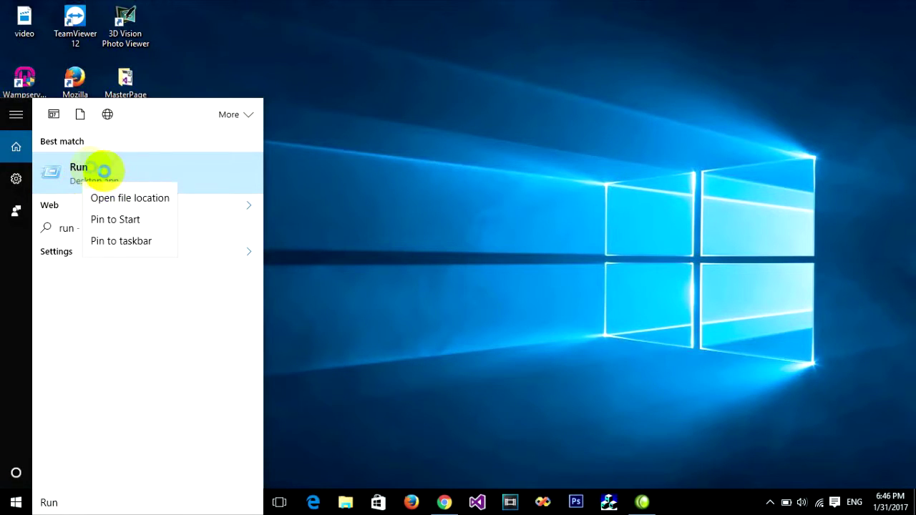
{"action": "left_click", "coordinate": [78, 167]}
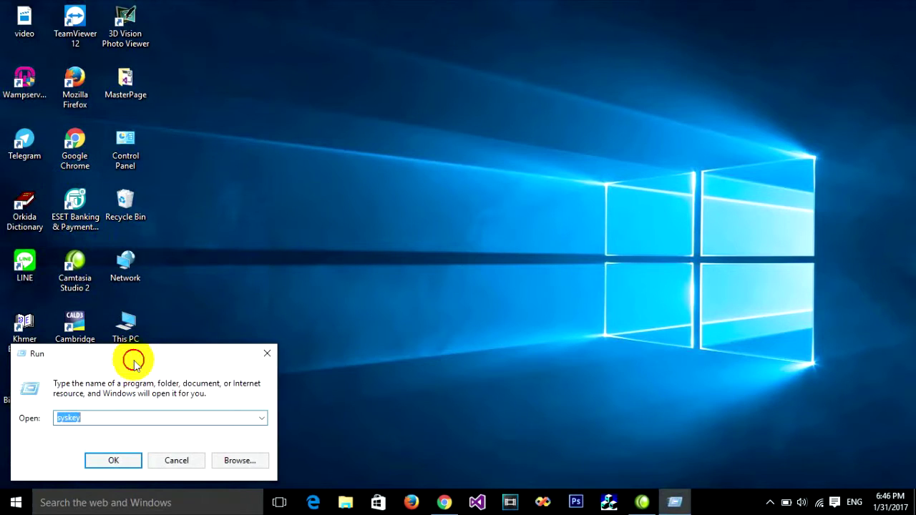
{"action": "left_click_drag", "start_coordinate": [196, 360], "coordinate": [505, 123]}
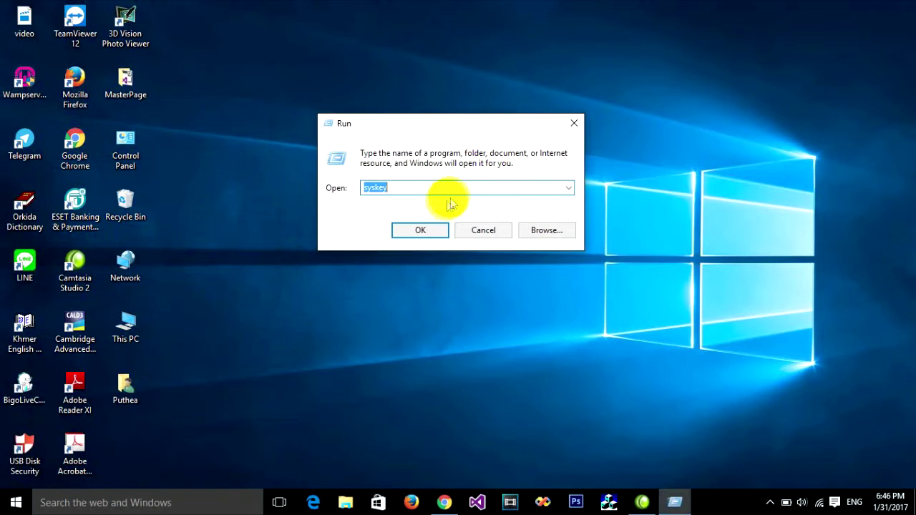
Step: Replace the Open box text with 'syskey' and run it
{"action": "left_click", "coordinate": [413, 189]}
{"action": "left_click_drag", "start_coordinate": [413, 188], "coordinate": [331, 192]}
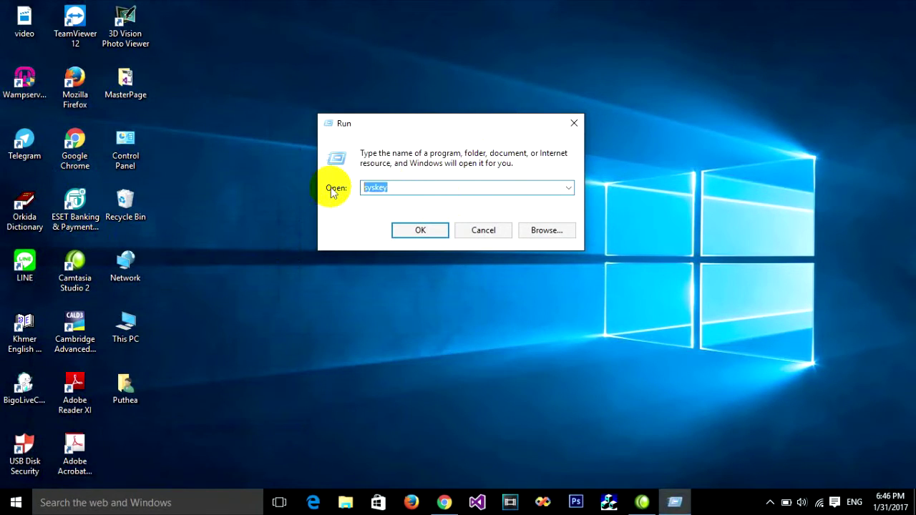
{"action": "key", "text": "BackSpace"}
{"action": "type", "text": "sy"}
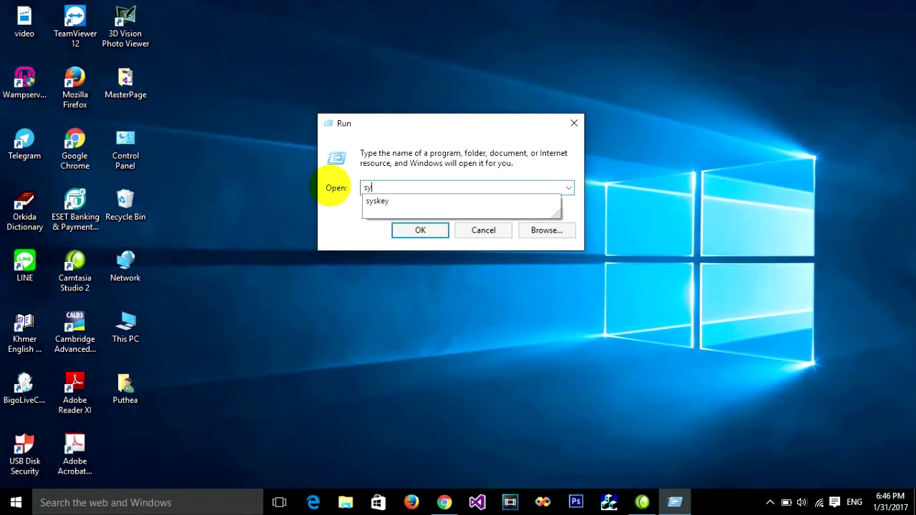
{"action": "type", "text": "skey"}
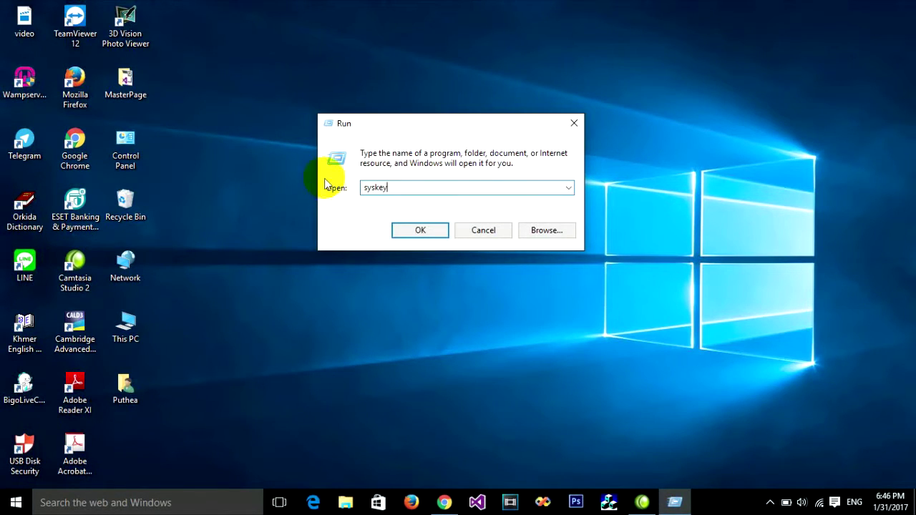
{"action": "left_click_drag", "start_coordinate": [363, 188], "coordinate": [391, 187]}
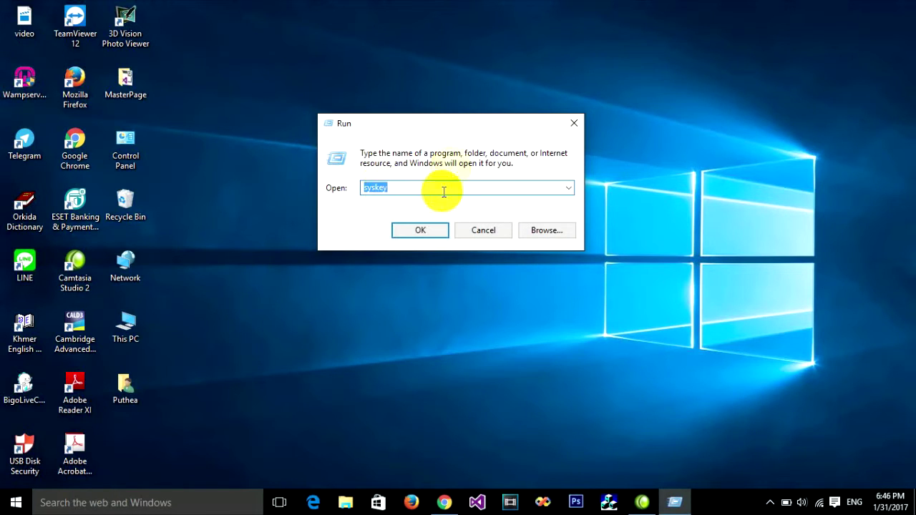
{"action": "left_click_drag", "start_coordinate": [456, 126], "coordinate": [457, 88]}
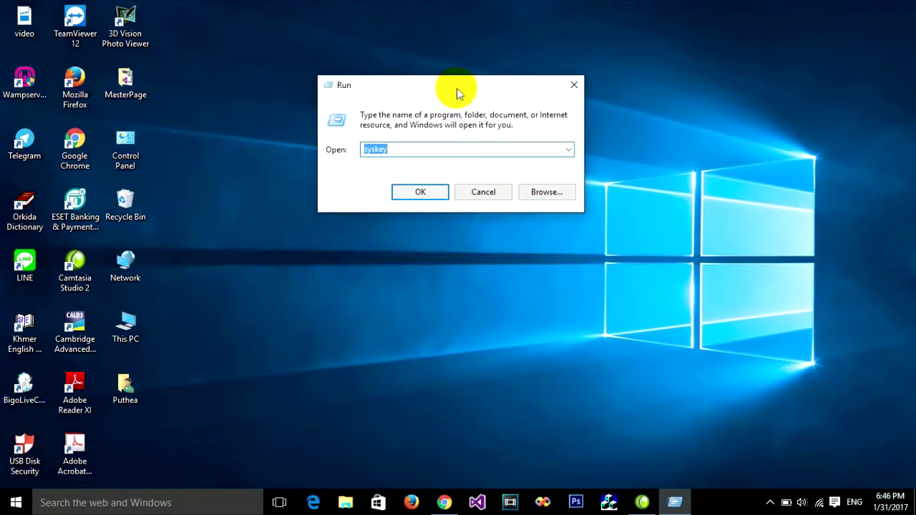
{"action": "left_click", "coordinate": [398, 148]}
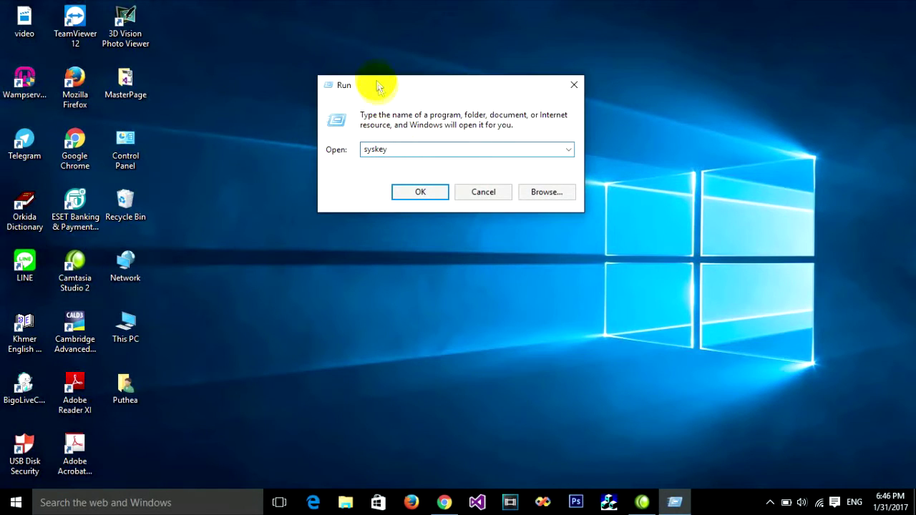
{"action": "left_click_drag", "start_coordinate": [384, 88], "coordinate": [388, 94]}
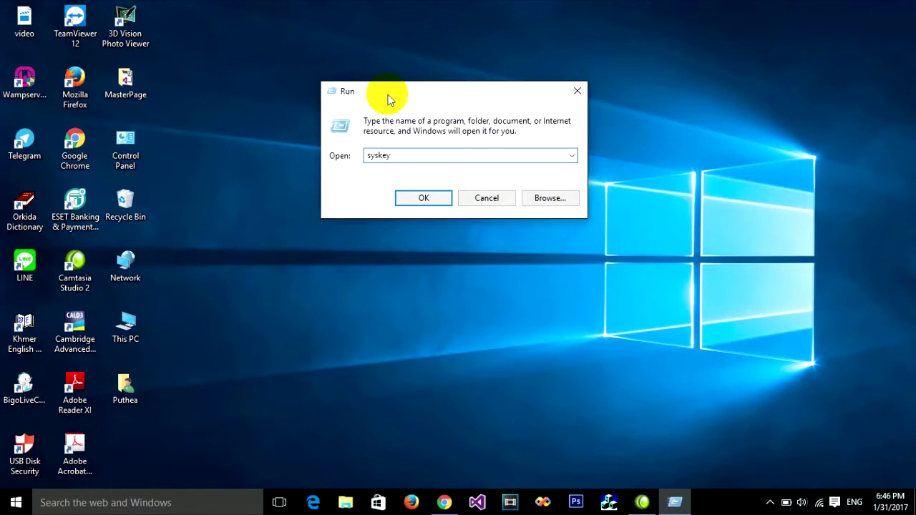
{"action": "left_click", "coordinate": [410, 202]}
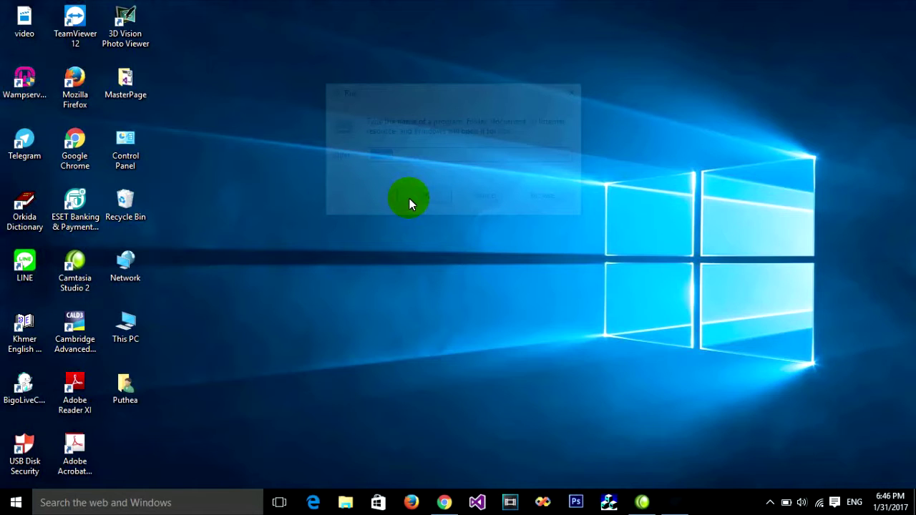
Step: From the Securing the Windows Account Database dialog, open the Startup Key options via Update
{"action": "left_click_drag", "start_coordinate": [206, 64], "coordinate": [439, 90]}
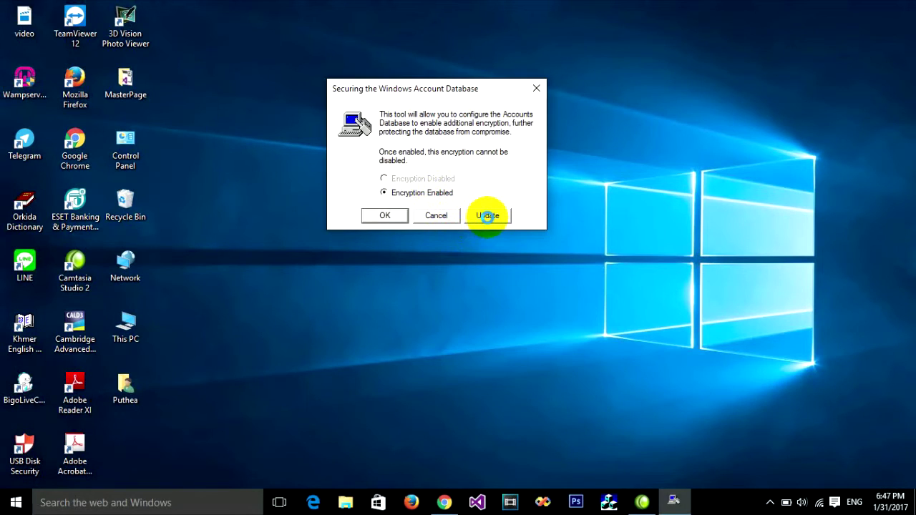
{"action": "left_click", "coordinate": [486, 216]}
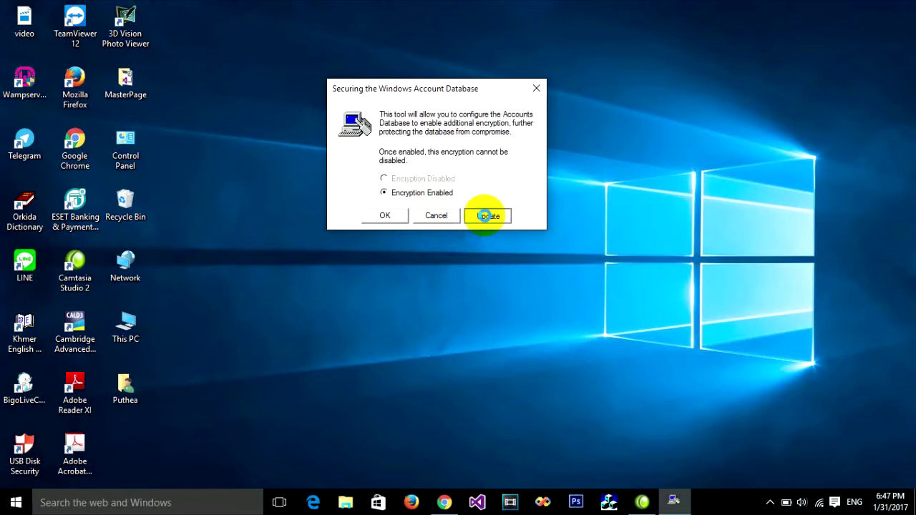
{"action": "left_click_drag", "start_coordinate": [491, 148], "coordinate": [431, 55]}
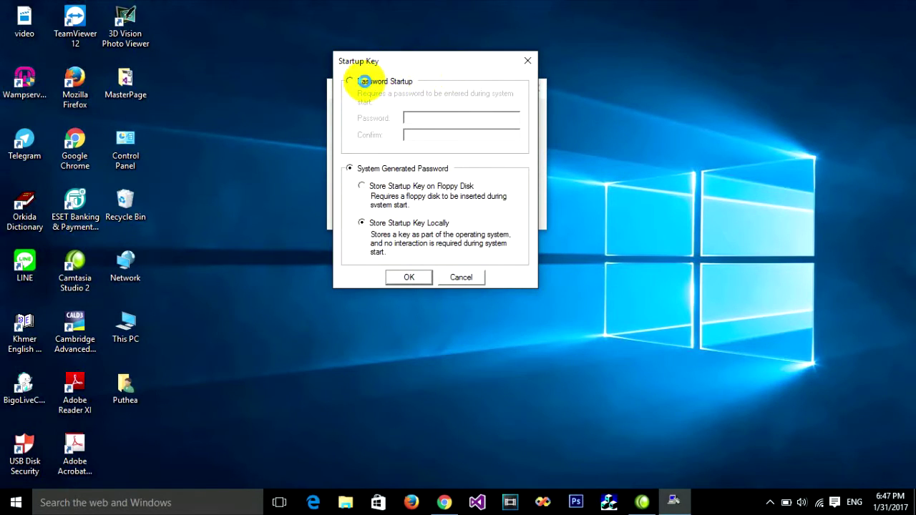
Step: Switch to Password Startup, enter the new startup password, apply it and dismiss the Success message
{"action": "left_click", "coordinate": [364, 81]}
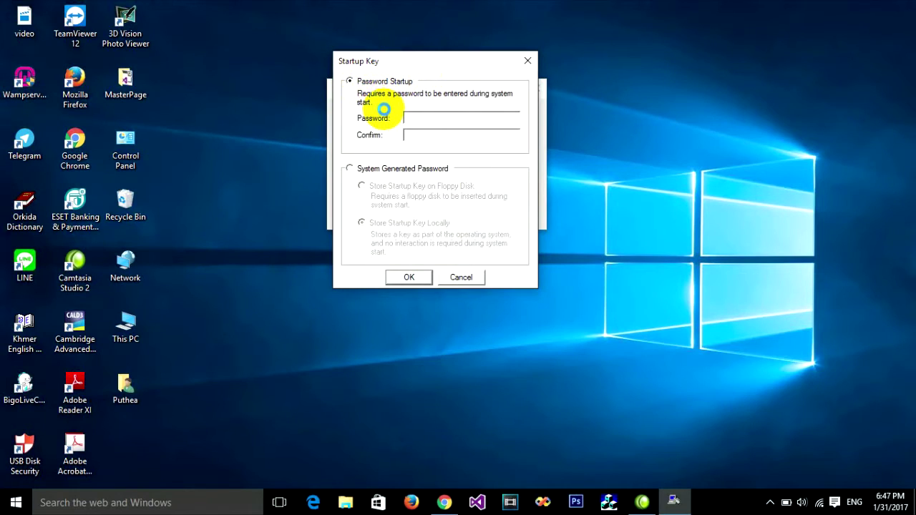
{"action": "left_click", "coordinate": [414, 116]}
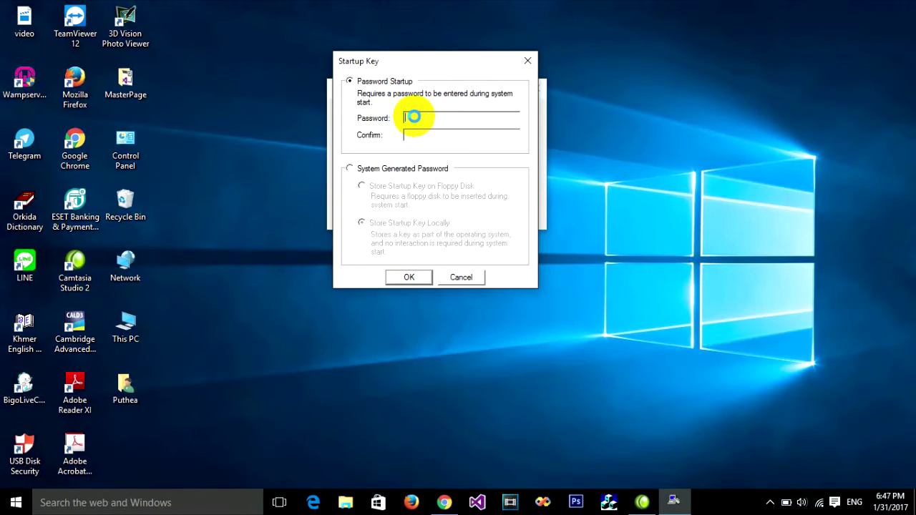
{"action": "type", "text": "123"}
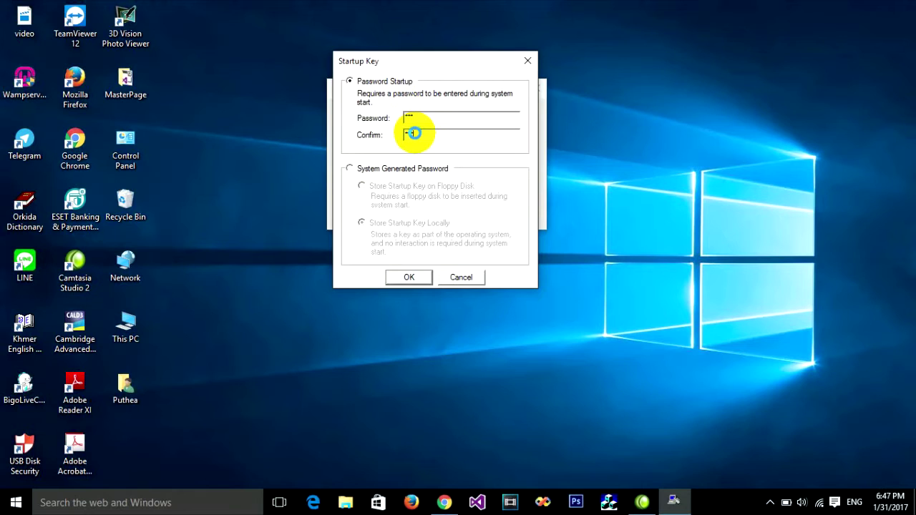
{"action": "left_click_drag", "start_coordinate": [420, 61], "coordinate": [417, 30]}
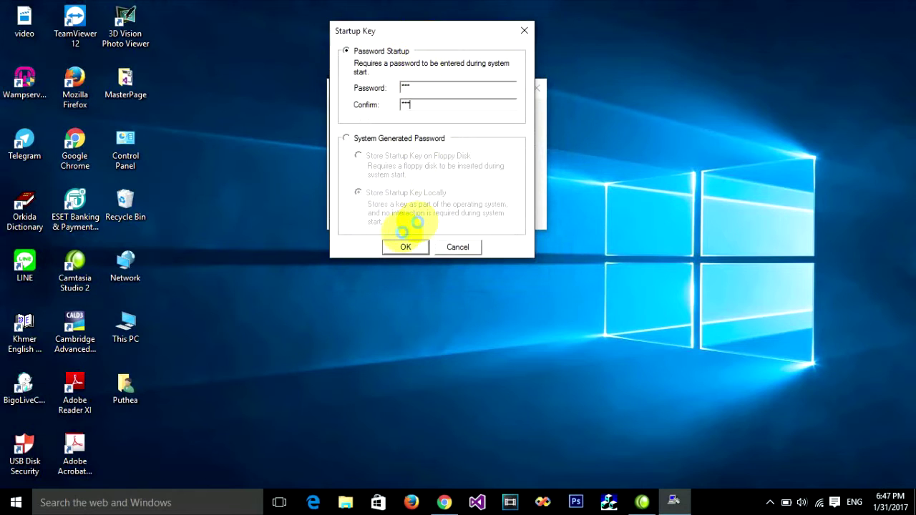
{"action": "left_click", "coordinate": [406, 246]}
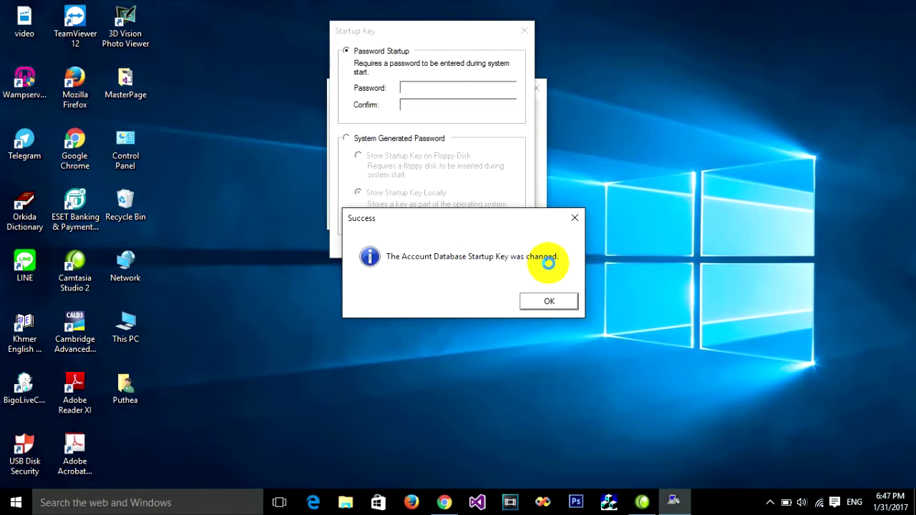
{"action": "left_click_drag", "start_coordinate": [476, 219], "coordinate": [486, 157]}
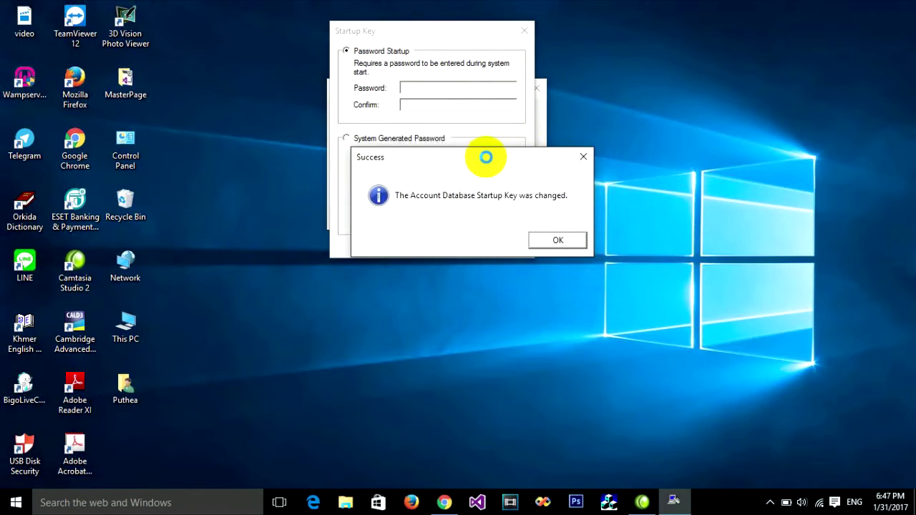
{"action": "left_click", "coordinate": [548, 241]}
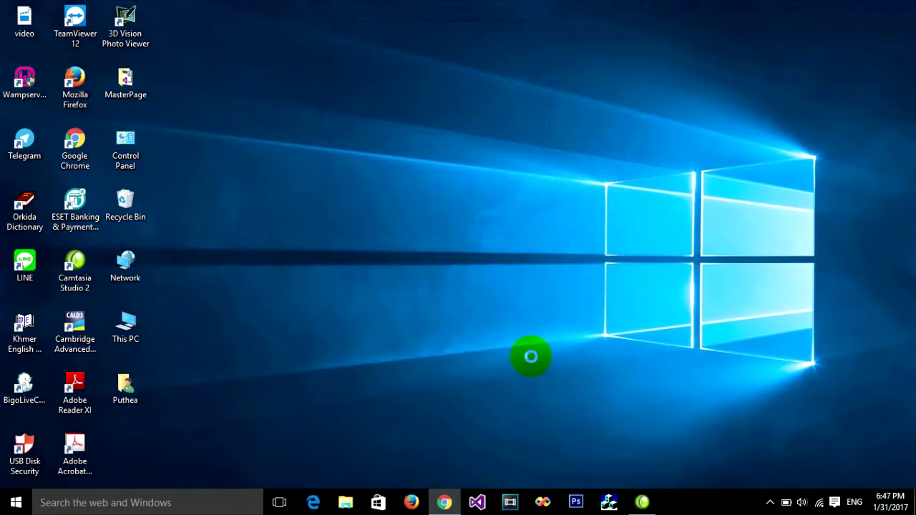
Step: Restart the computer from the Start menu's Power options
{"action": "left_click", "coordinate": [519, 215]}
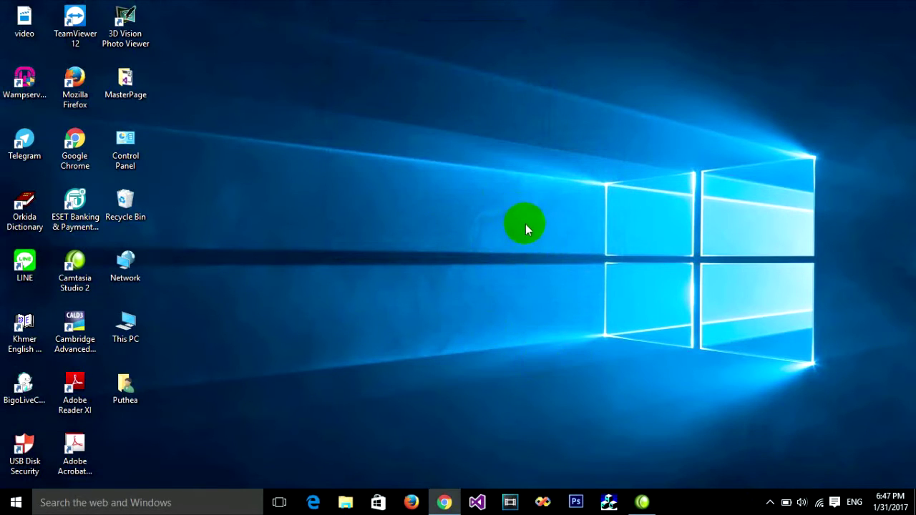
{"action": "left_click", "coordinate": [15, 502]}
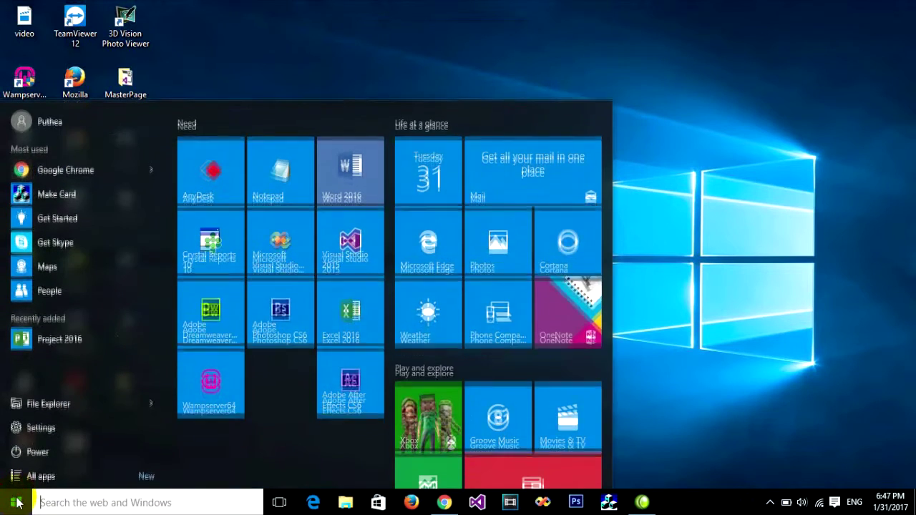
{"action": "left_click", "coordinate": [73, 447]}
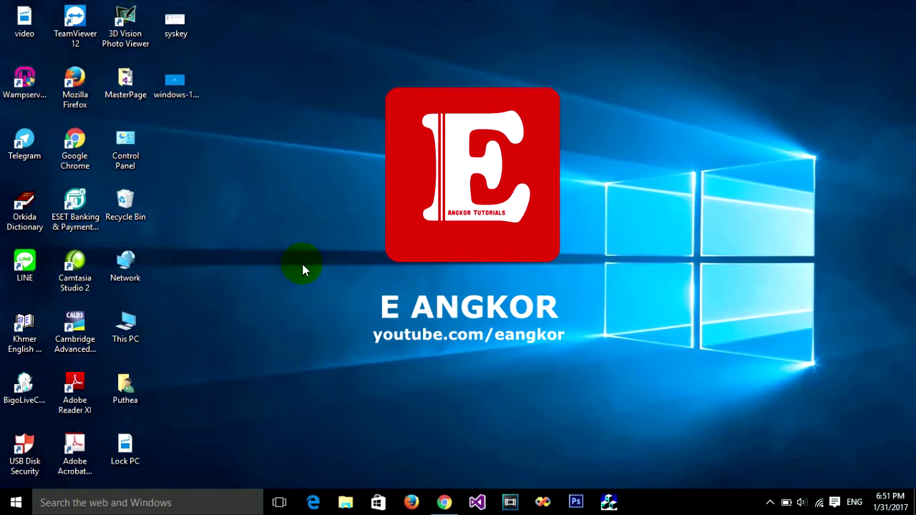
Step: Search Start for 'Run', open the Run dialog and launch syskey
{"action": "key", "text": "super"}
{"action": "left_click", "coordinate": [61, 499]}
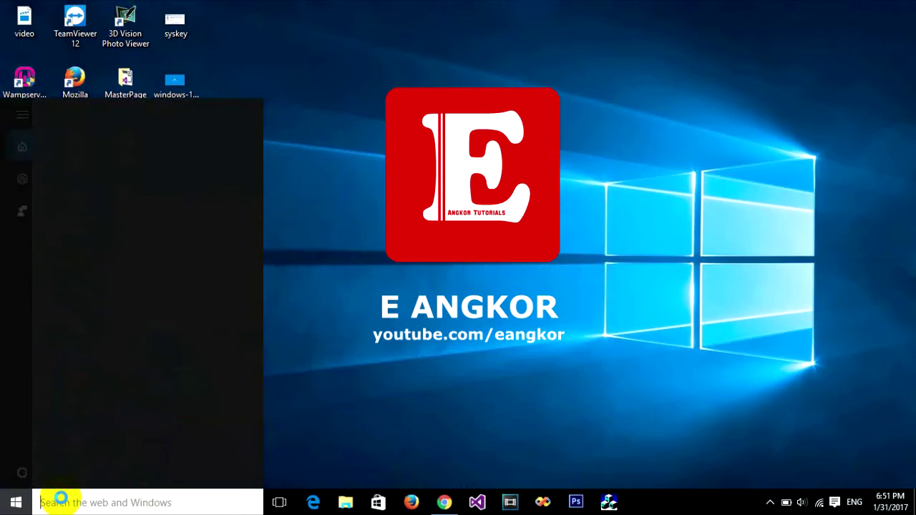
{"action": "type", "text": "Run"}
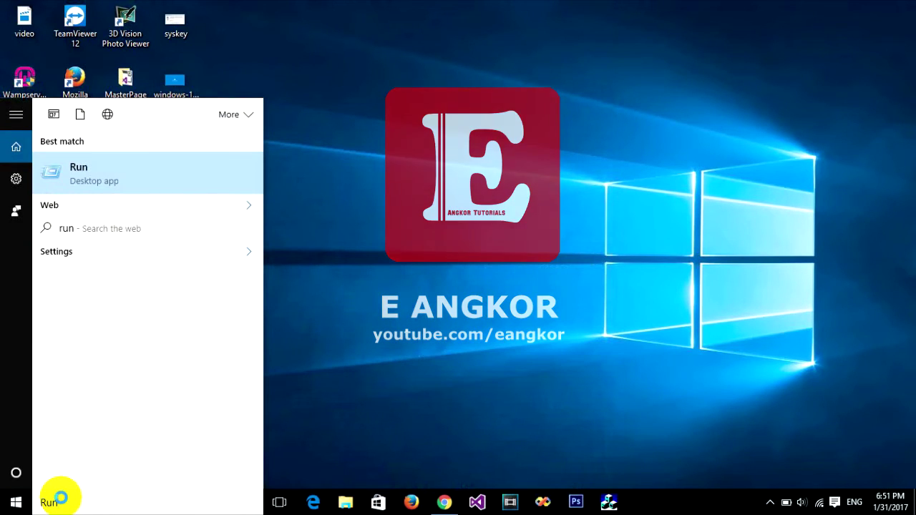
{"action": "left_click", "coordinate": [118, 179]}
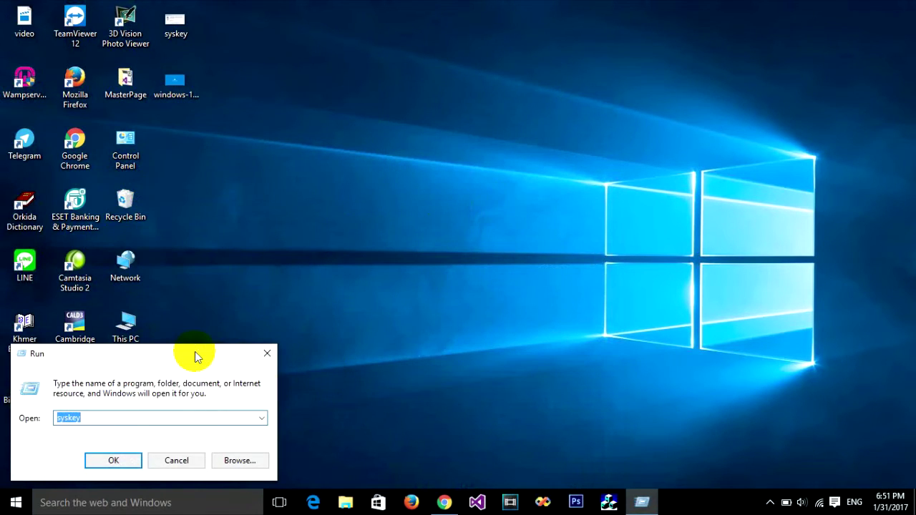
{"action": "left_click_drag", "start_coordinate": [198, 356], "coordinate": [475, 116]}
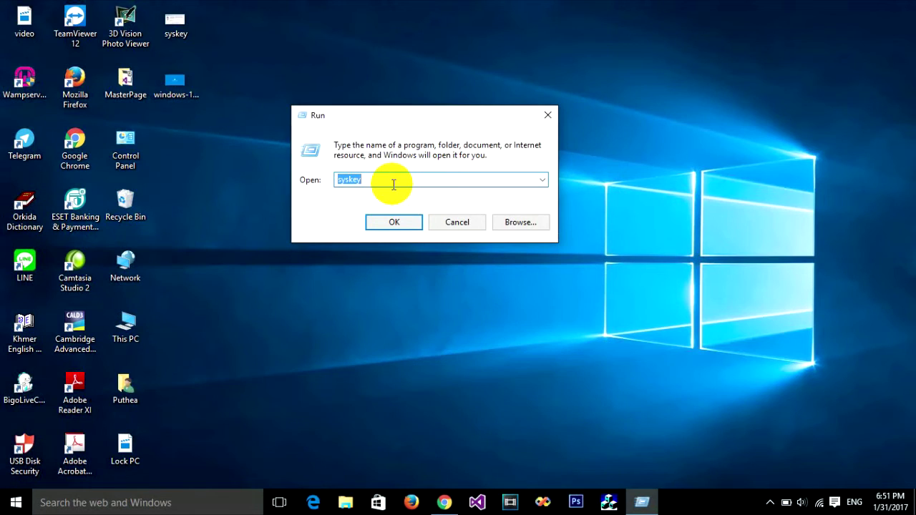
{"action": "left_click", "coordinate": [398, 221]}
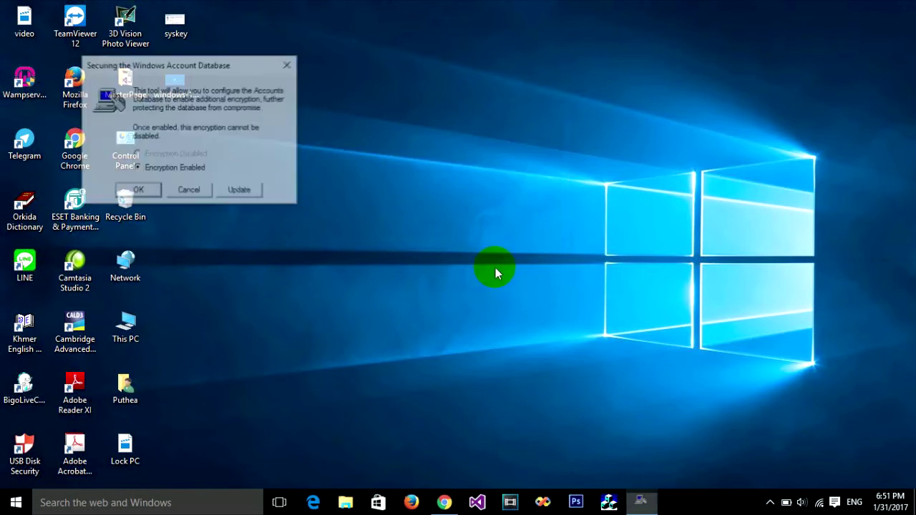
Step: Open the Startup Key options and select System Generated Password
{"action": "left_click_drag", "start_coordinate": [174, 64], "coordinate": [457, 101]}
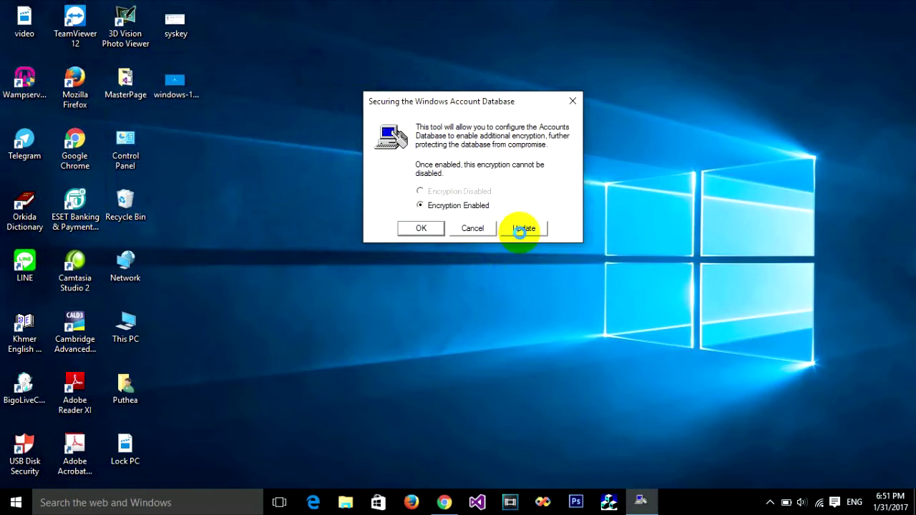
{"action": "left_click", "coordinate": [521, 228]}
{"action": "left_click_drag", "start_coordinate": [532, 167], "coordinate": [450, 62]}
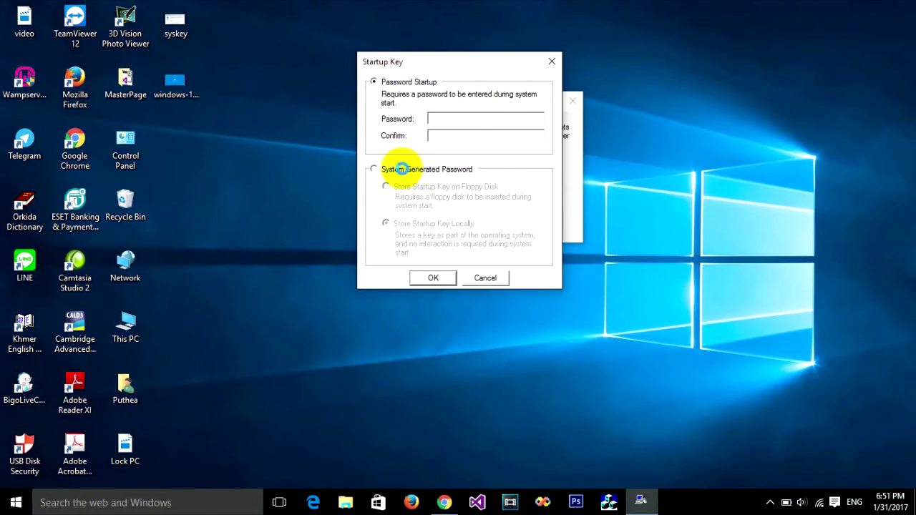
{"action": "left_click", "coordinate": [374, 169]}
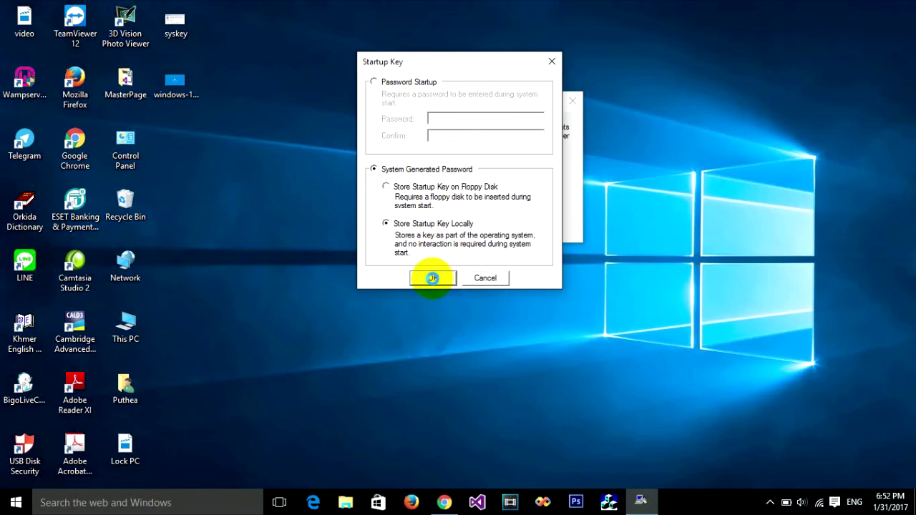
Step: Apply the locally stored system key after entering the current startup password, then dismiss Success
{"action": "left_click", "coordinate": [432, 278]}
{"action": "left_click_drag", "start_coordinate": [517, 176], "coordinate": [599, 104]}
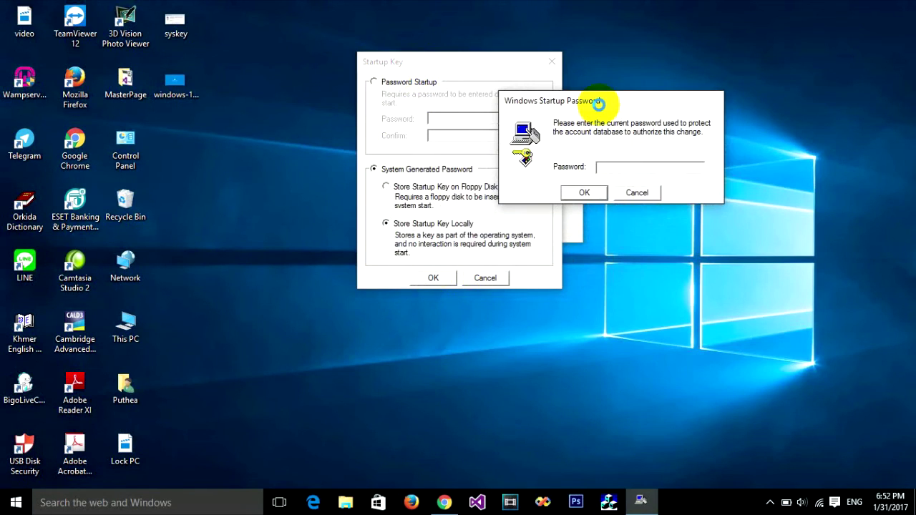
{"action": "left_click", "coordinate": [598, 166]}
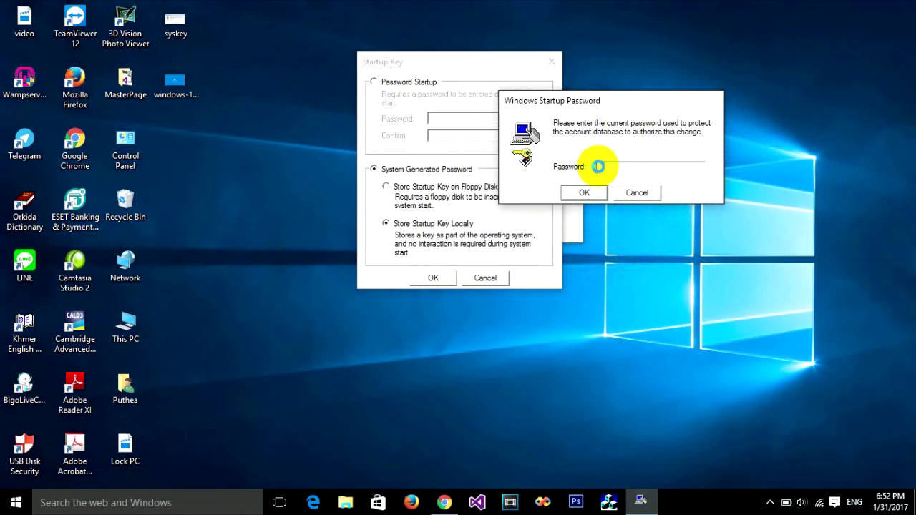
{"action": "left_click", "coordinate": [569, 157]}
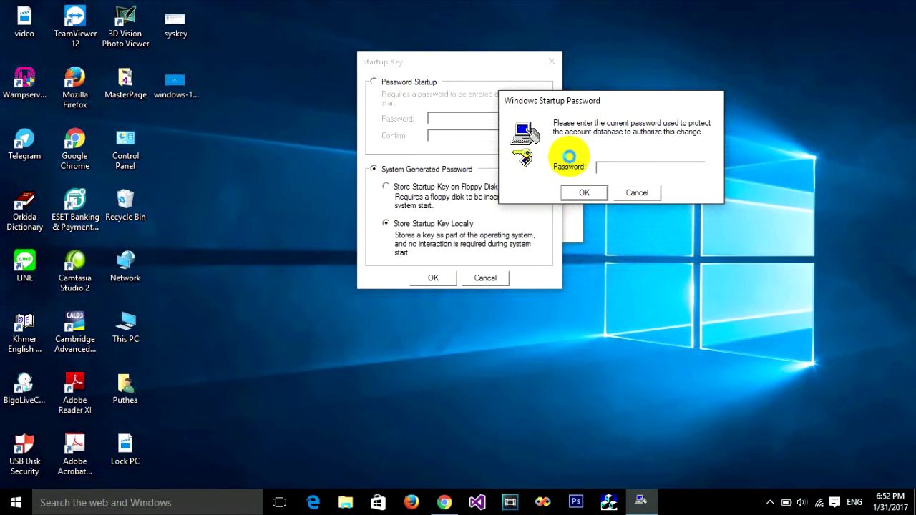
{"action": "left_click_drag", "start_coordinate": [617, 96], "coordinate": [659, 74]}
{"action": "left_click", "coordinate": [633, 144]}
{"action": "left_click", "coordinate": [627, 166]}
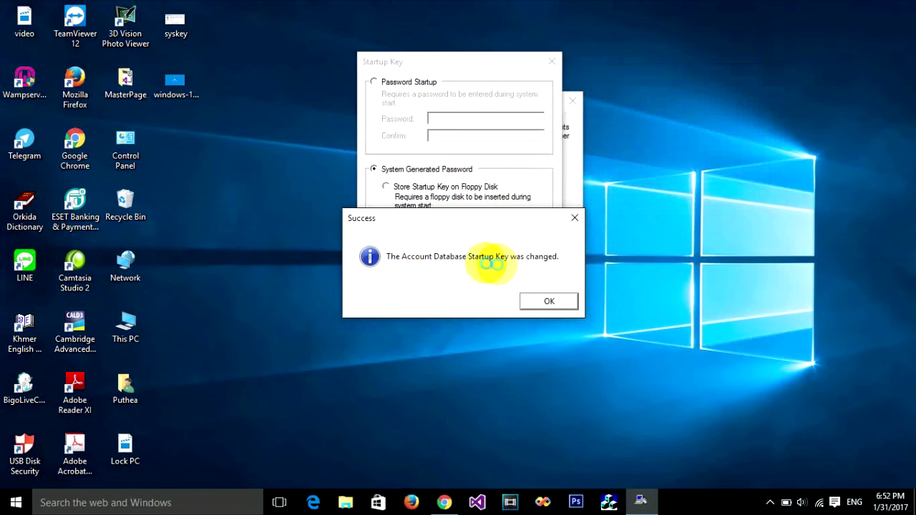
{"action": "left_click", "coordinate": [546, 302]}
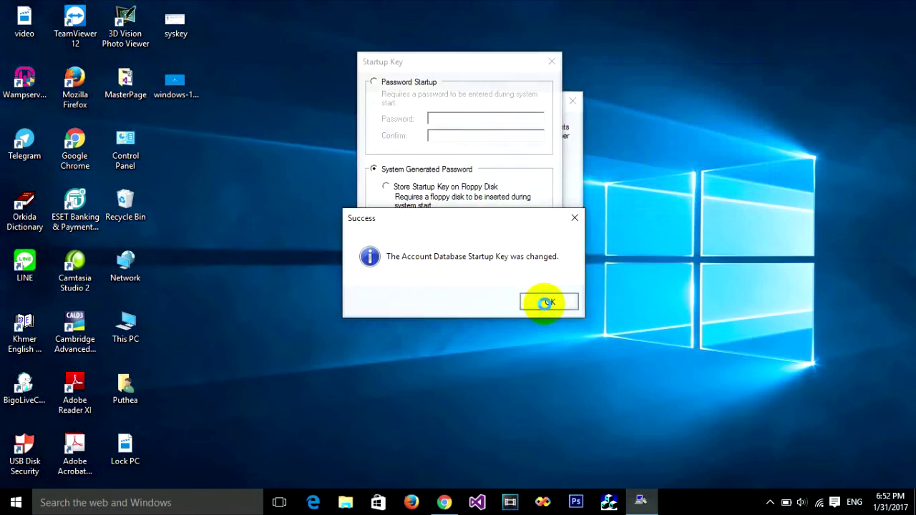